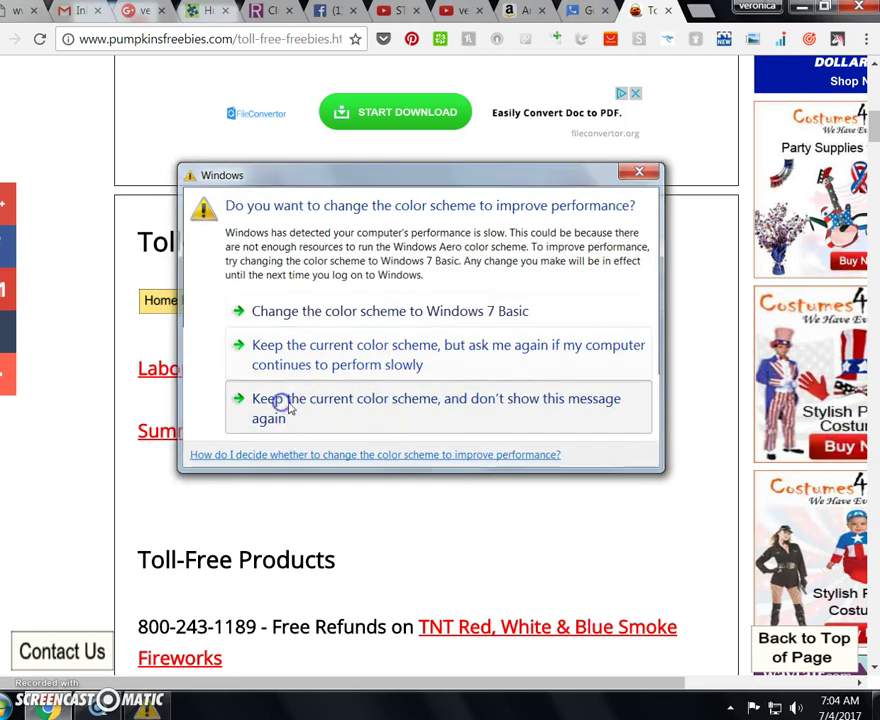
Step: Keep the current Windows color scheme and stop the performance message from showing again
left_click(285, 403)
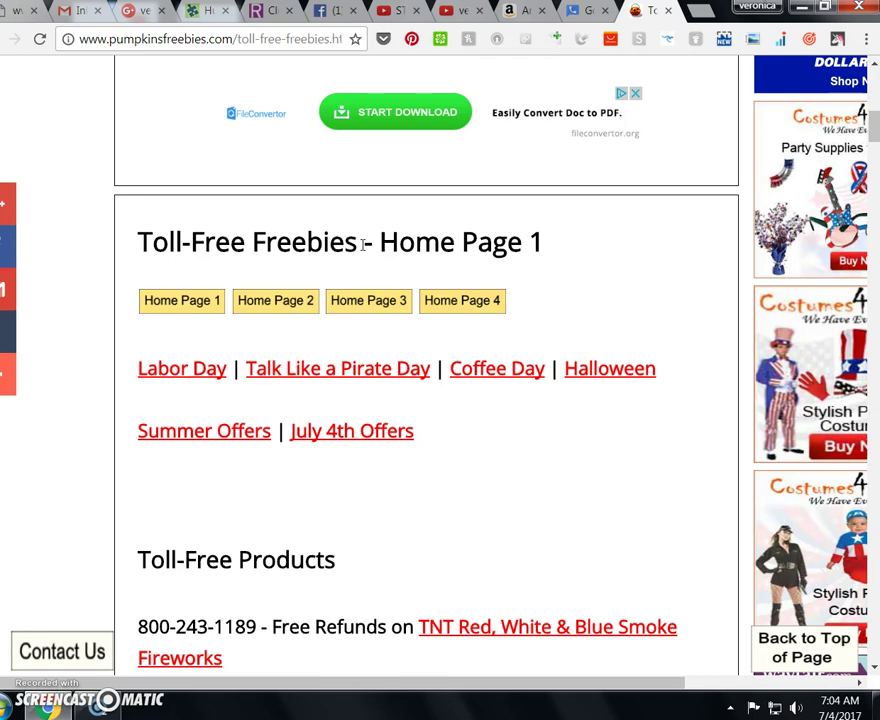
left_click(319, 250)
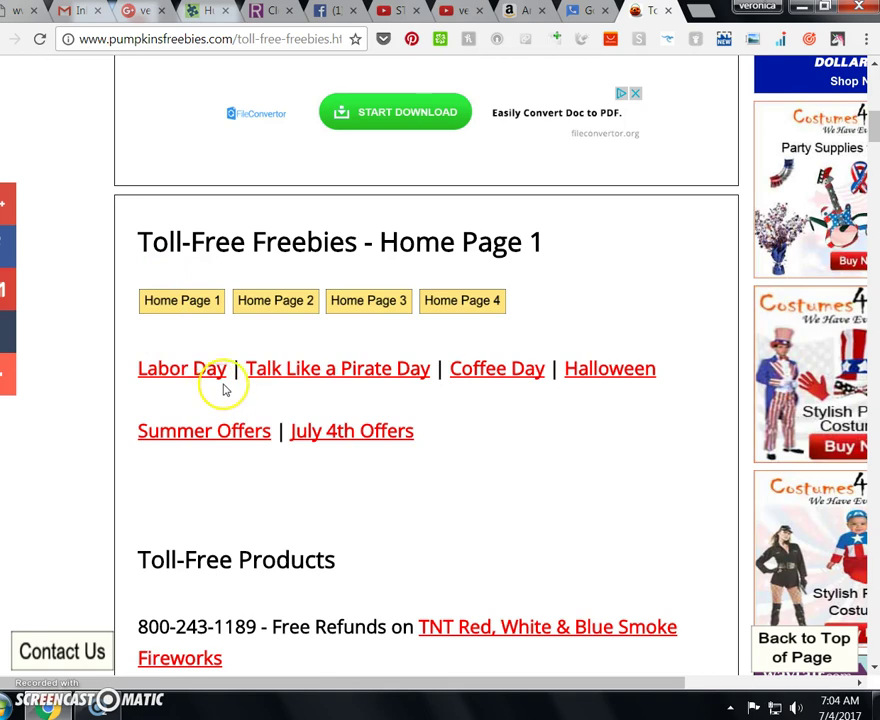
Step: Transfer the Bradley Pens toll-free number from the Toll-Free Products list to Google Voice and set it as the call recipient
scroll(535, 429, "down", 3)
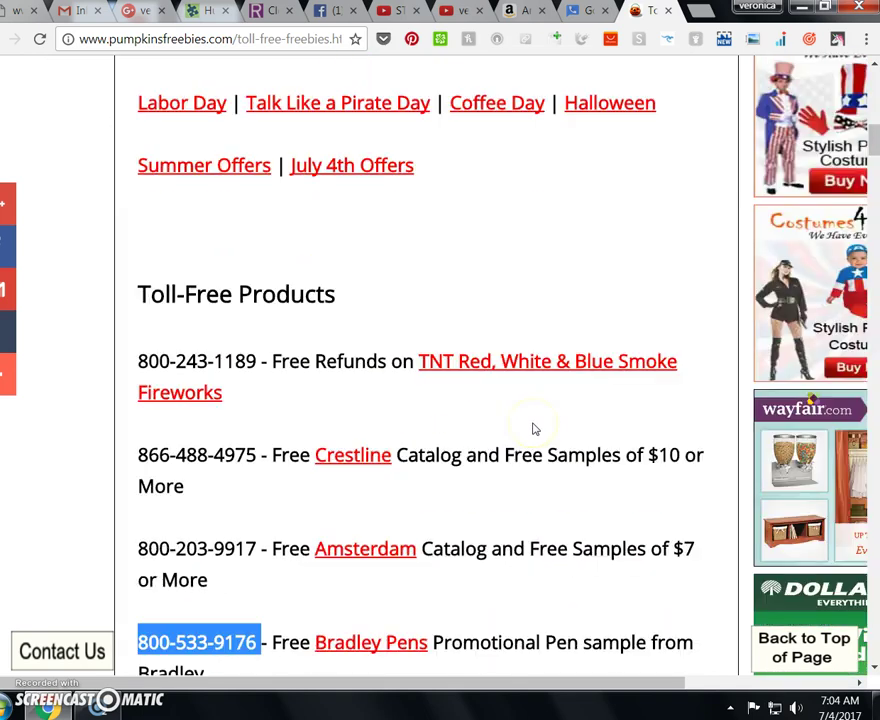
scroll(535, 429, "down", 3)
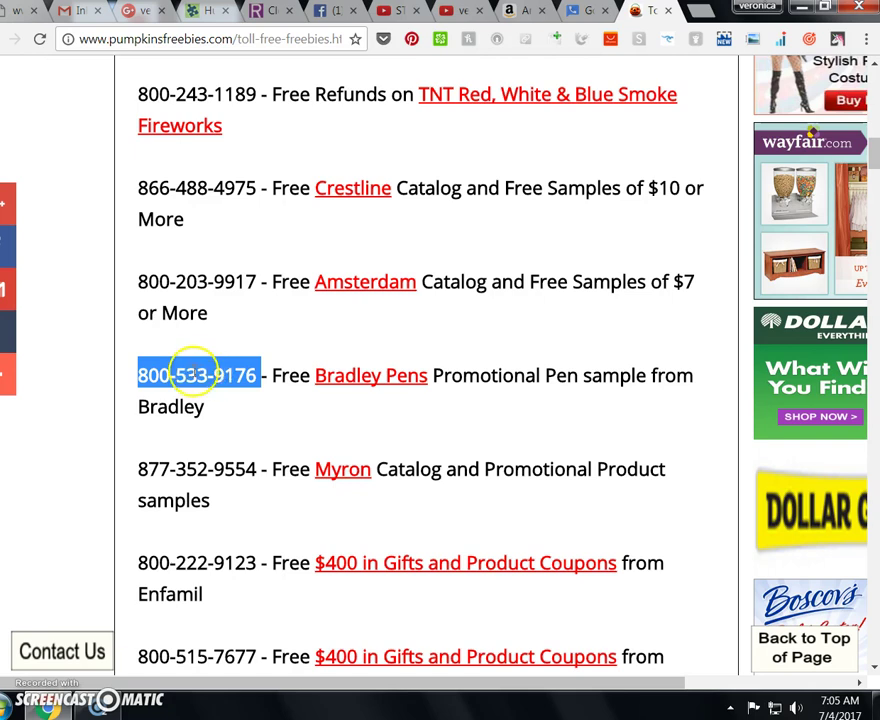
left_click(127, 384)
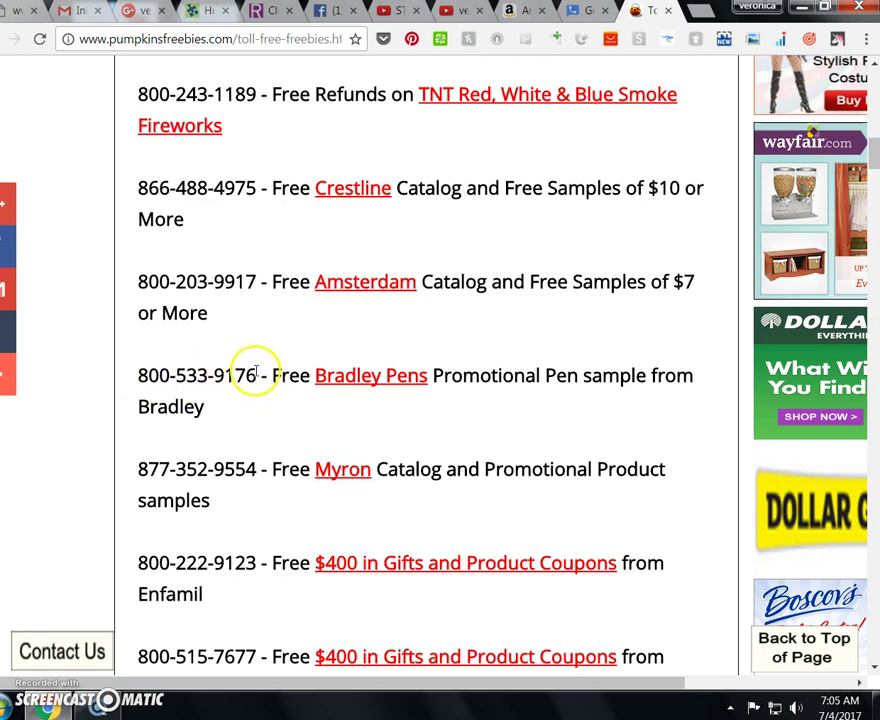
left_click_drag(255, 373, 136, 375)
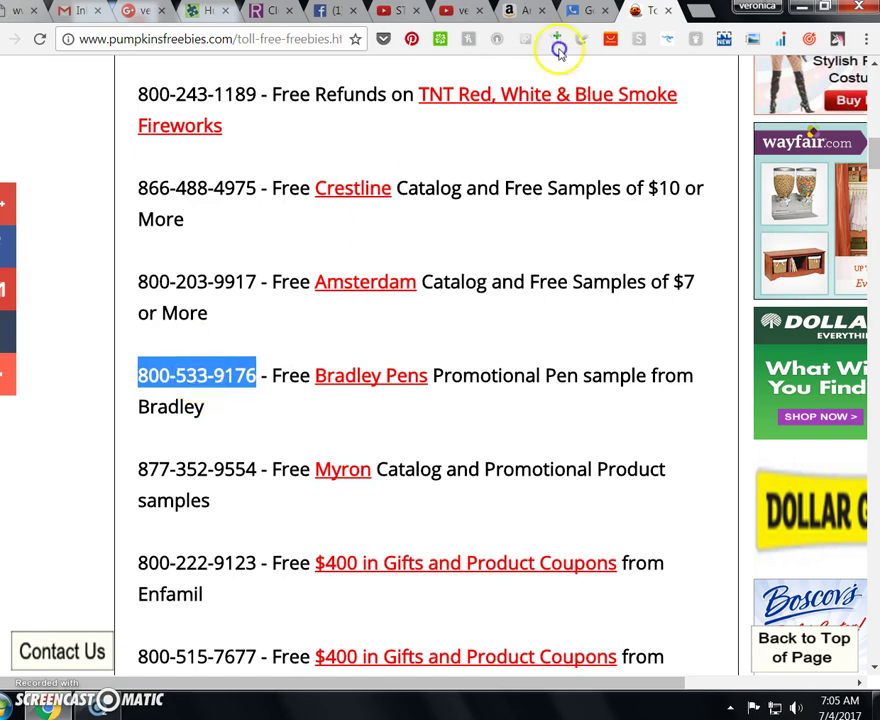
left_click_drag(587, 11, 422, 138)
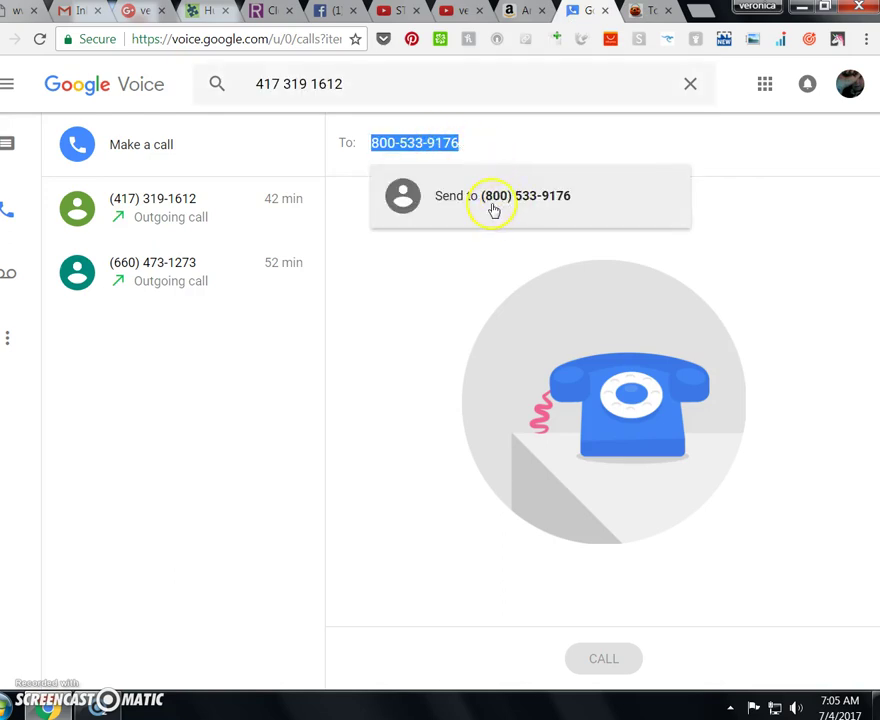
left_click(469, 198)
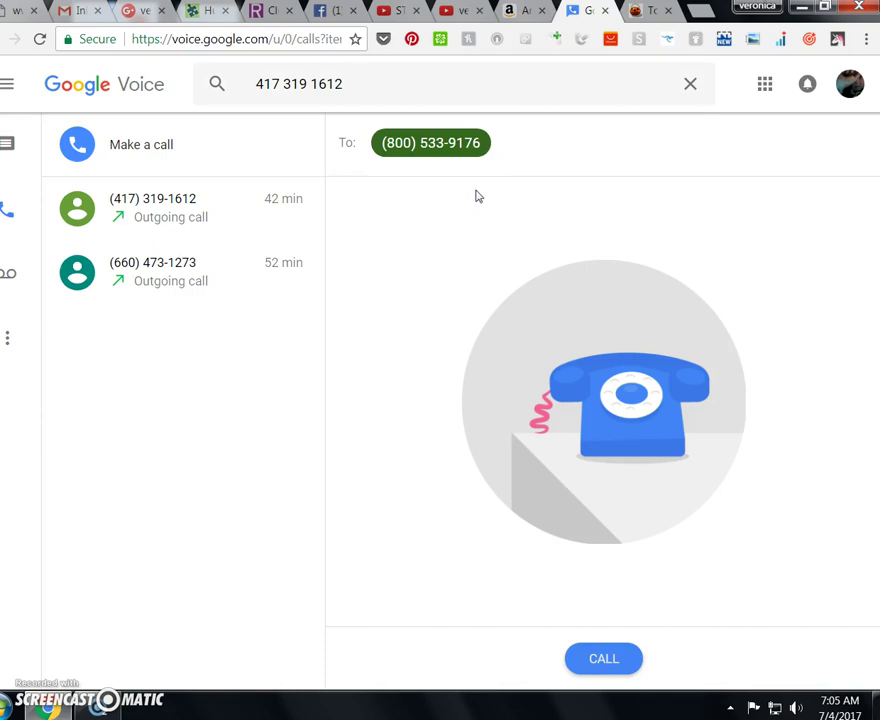
left_click(472, 176)
Step: Place the call to the Bradley Pens number, connecting through Phone 2
left_click(606, 664)
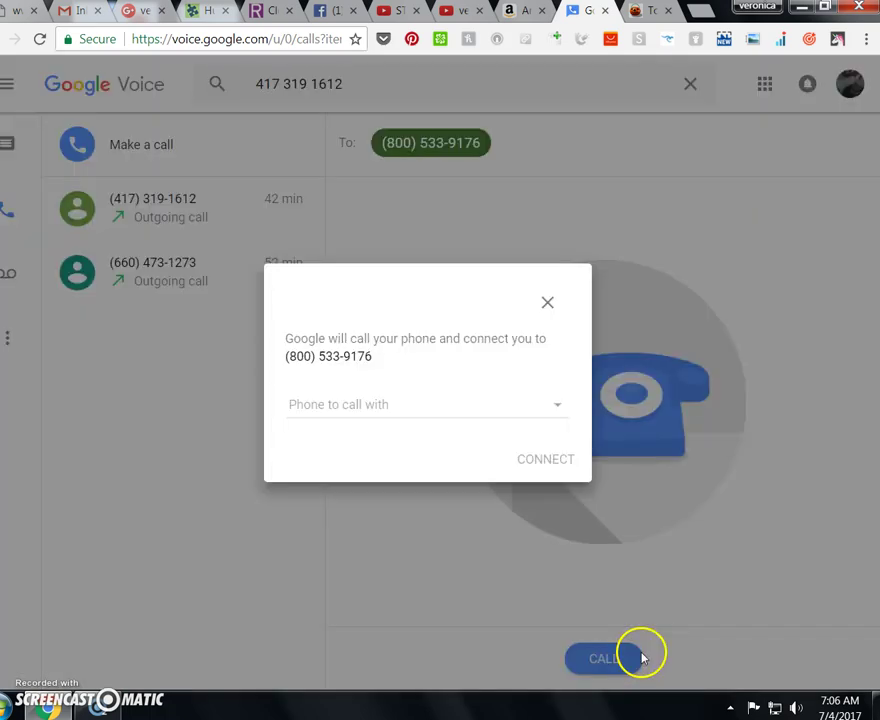
left_click(360, 411)
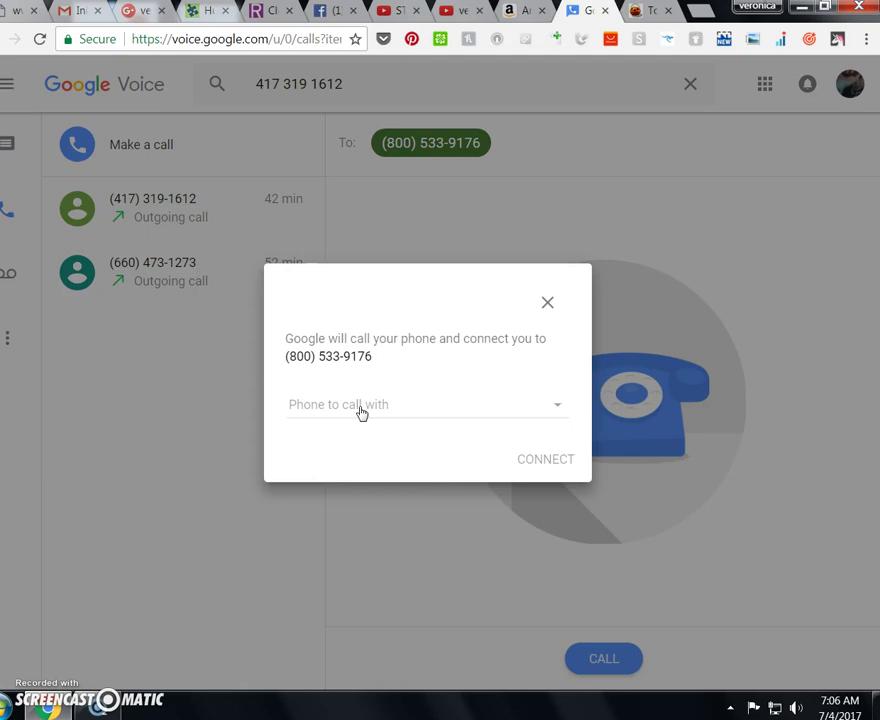
left_click(360, 411)
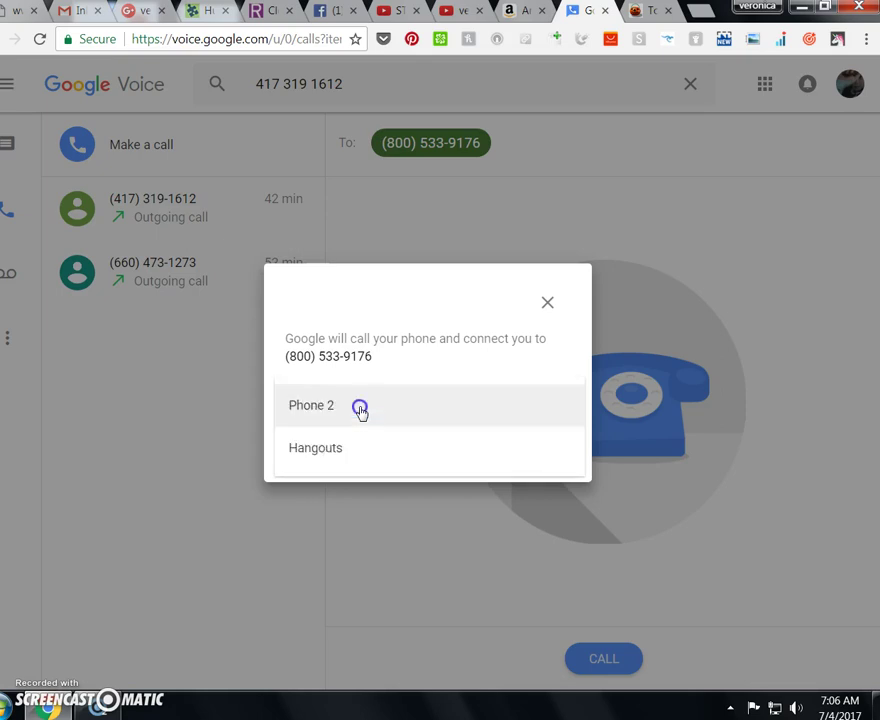
left_click(360, 407)
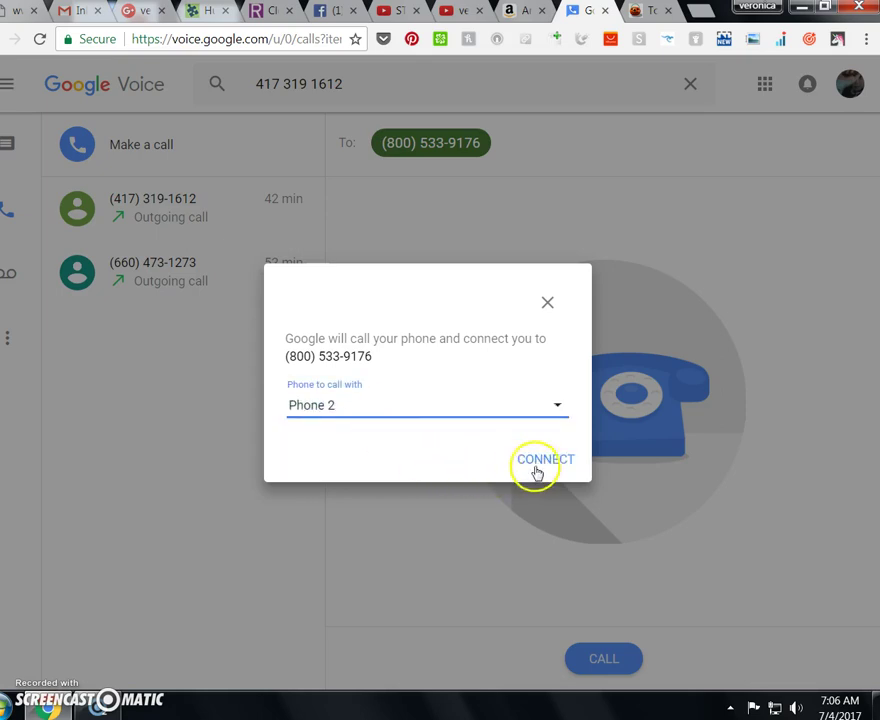
left_click(543, 461)
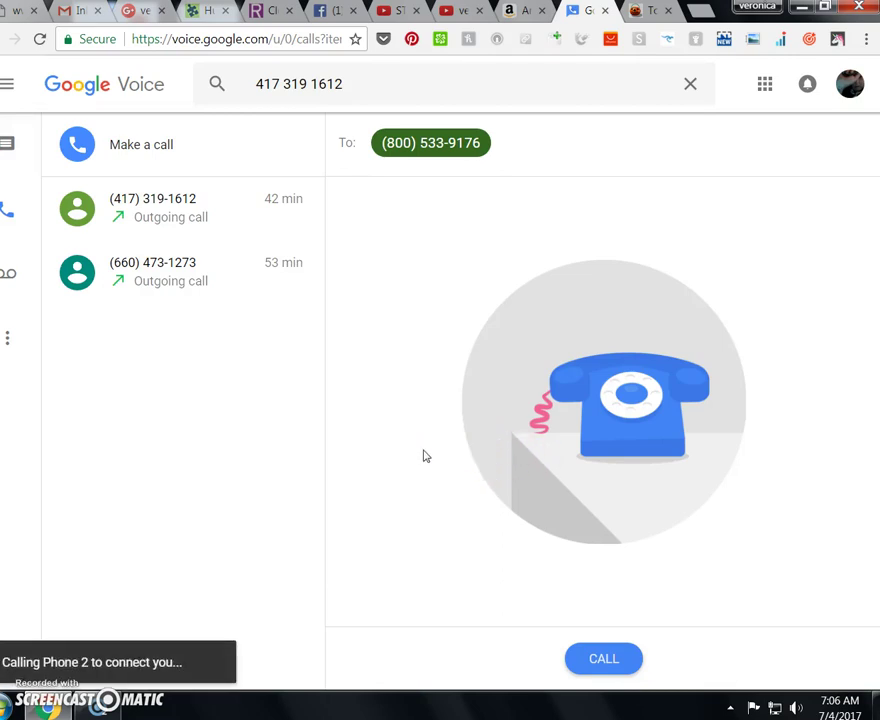
left_click(407, 497)
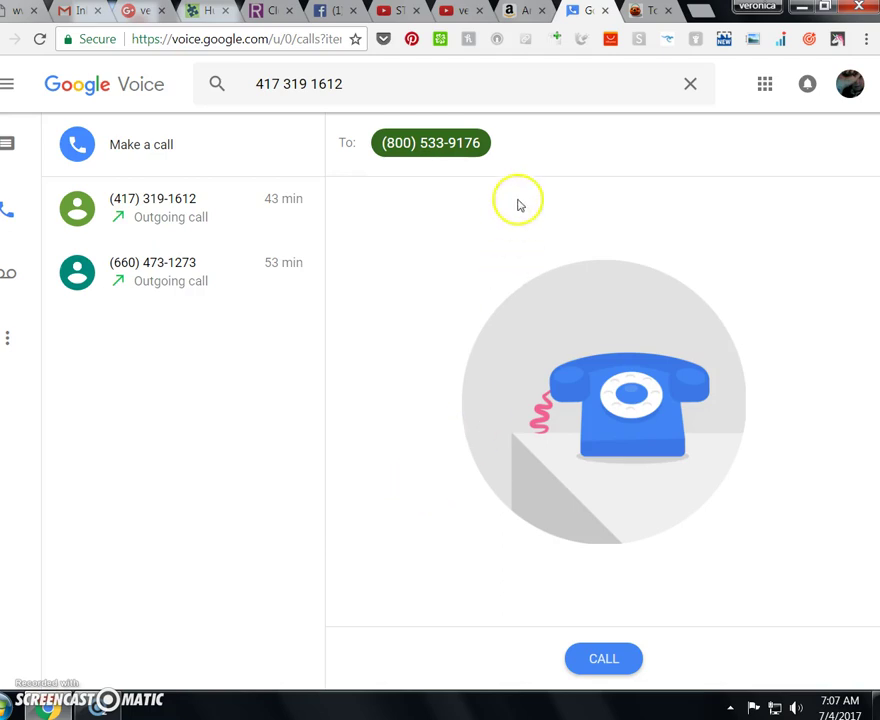
Step: Return to the Google results for "1800 freebies" and examine the search term, the past-month filter and the listed freebie sites
left_click(647, 14)
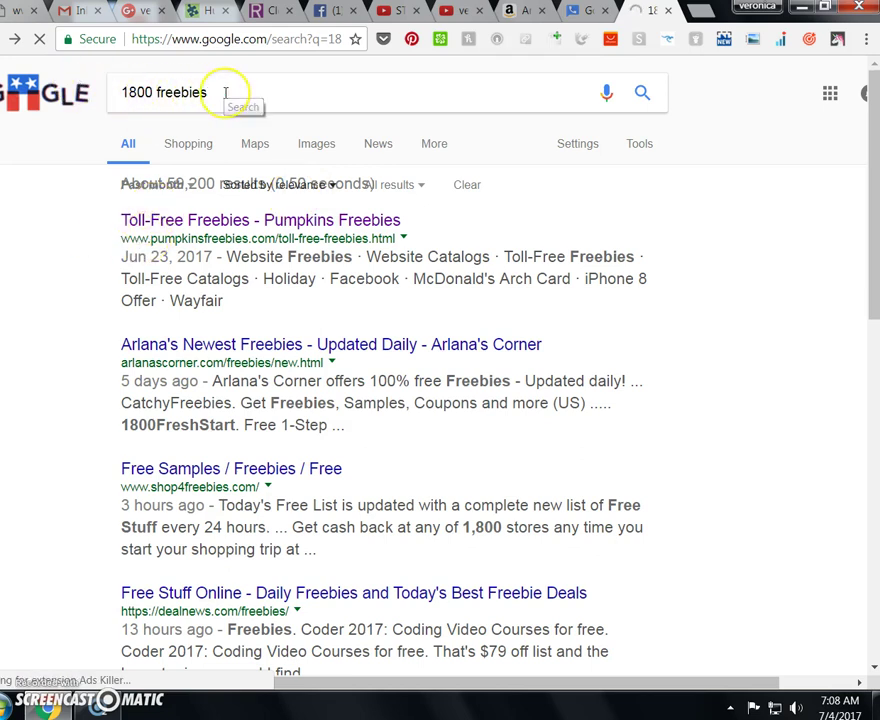
left_click_drag(218, 92, 113, 93)
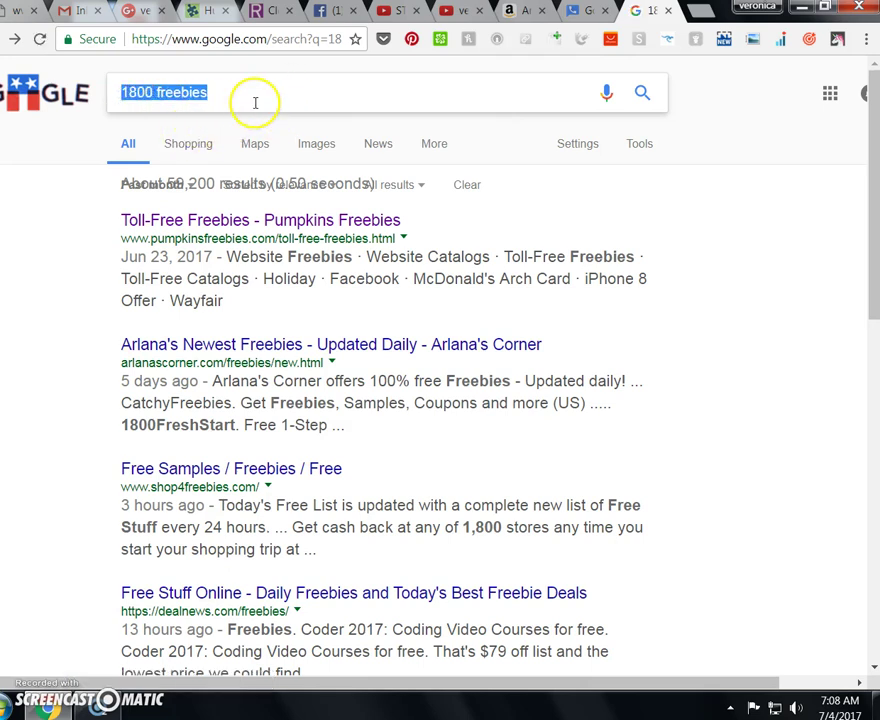
left_click(110, 188)
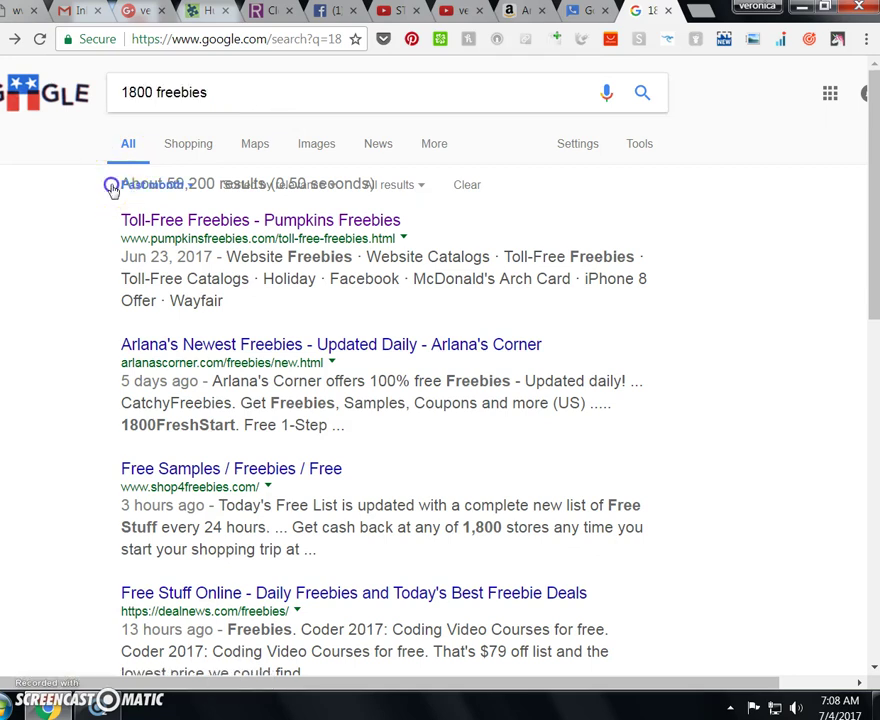
left_click_drag(122, 212, 122, 210)
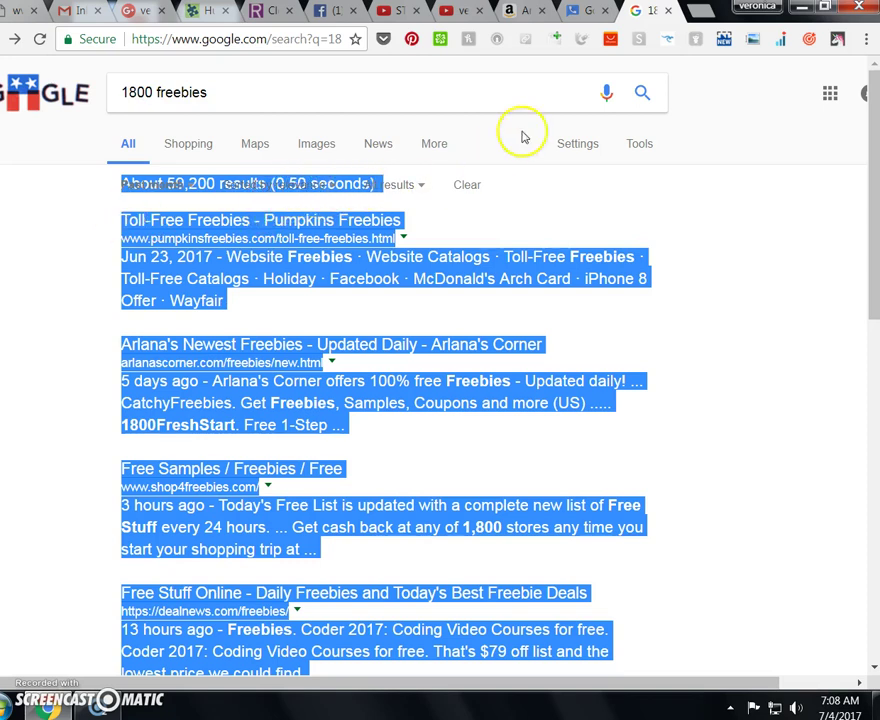
left_click(65, 232)
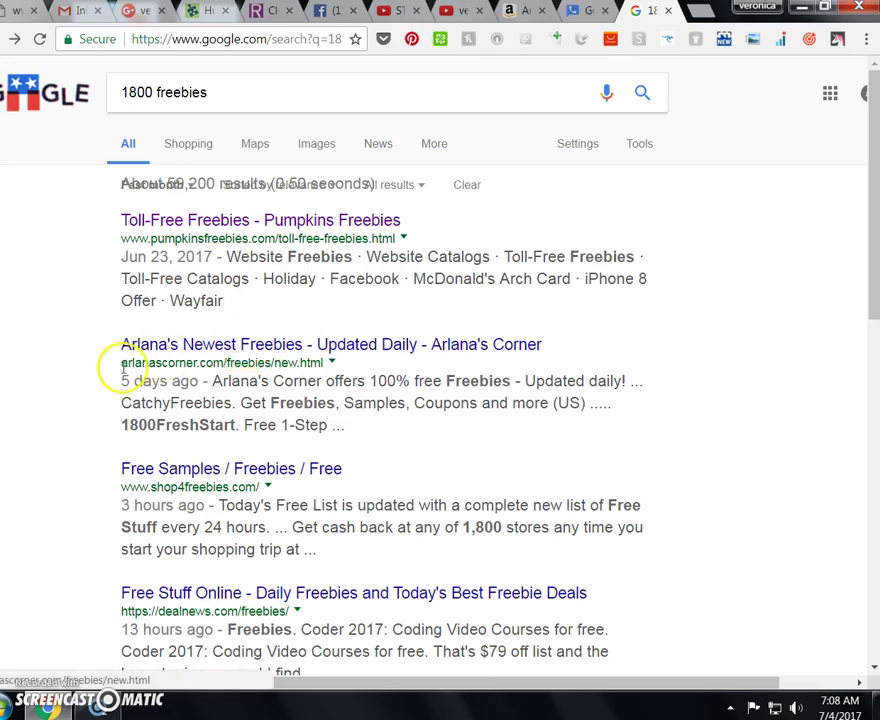
scroll(120, 372, "down", 1)
scroll(120, 372, "down", 3)
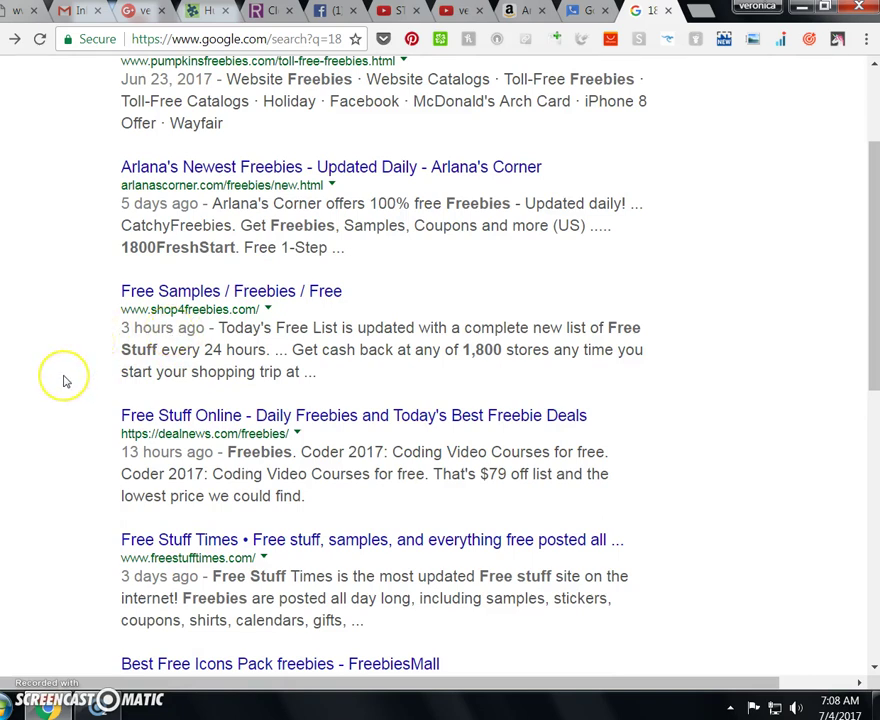
scroll(65, 380, "up", 1)
scroll(65, 380, "up", 1)
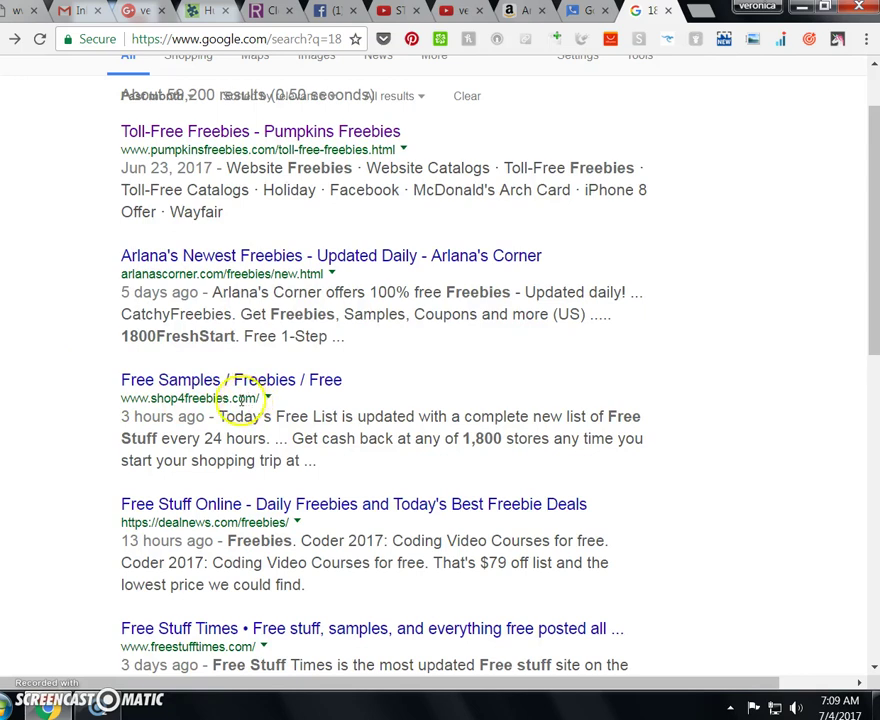
scroll(69, 410, "up", 1)
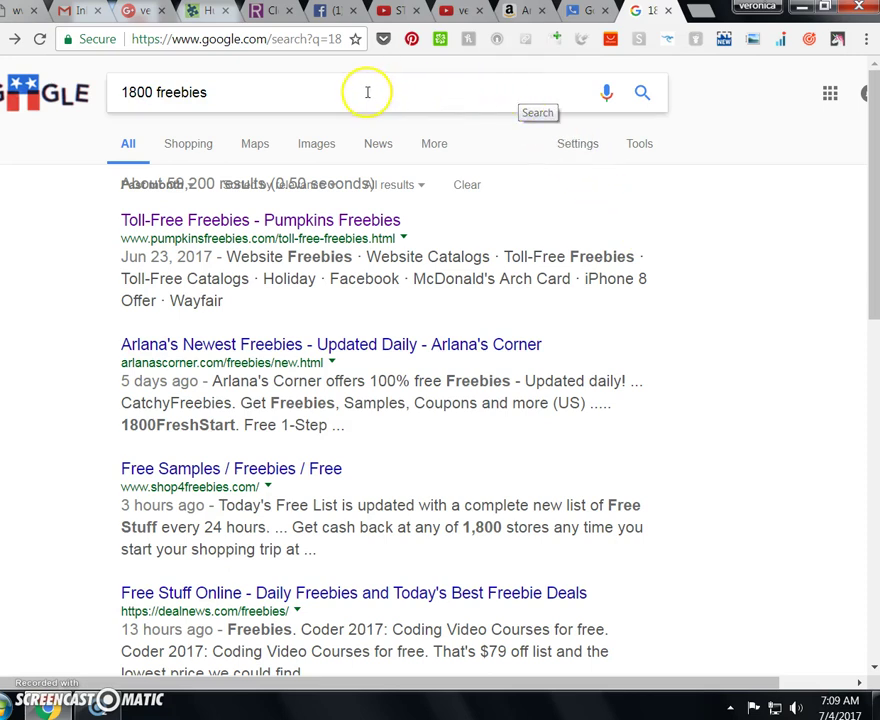
left_click(269, 92)
left_click(270, 91)
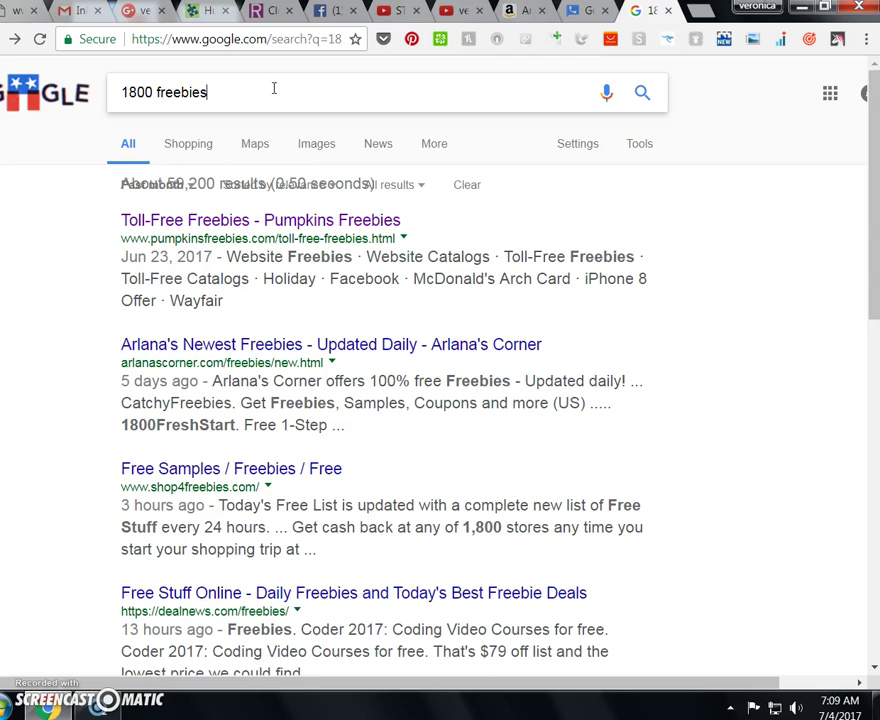
left_click(268, 96)
left_click(261, 122)
Step: Return to the Pumpkins Freebies toll-free page and find the Range magazine sample issue in the Toll-Free Products list
left_click(15, 42)
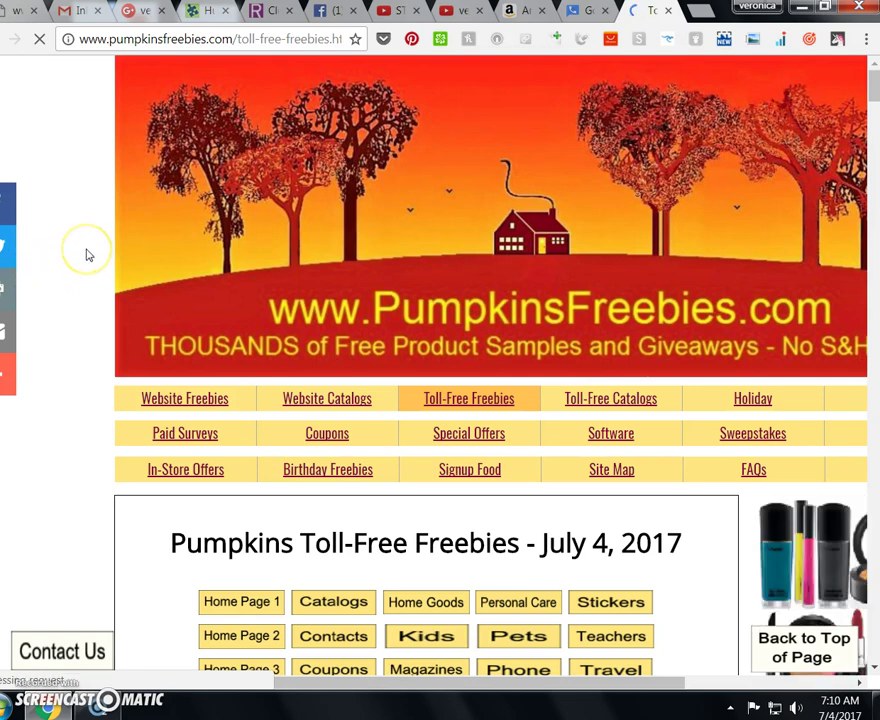
scroll(86, 255, "down", 5)
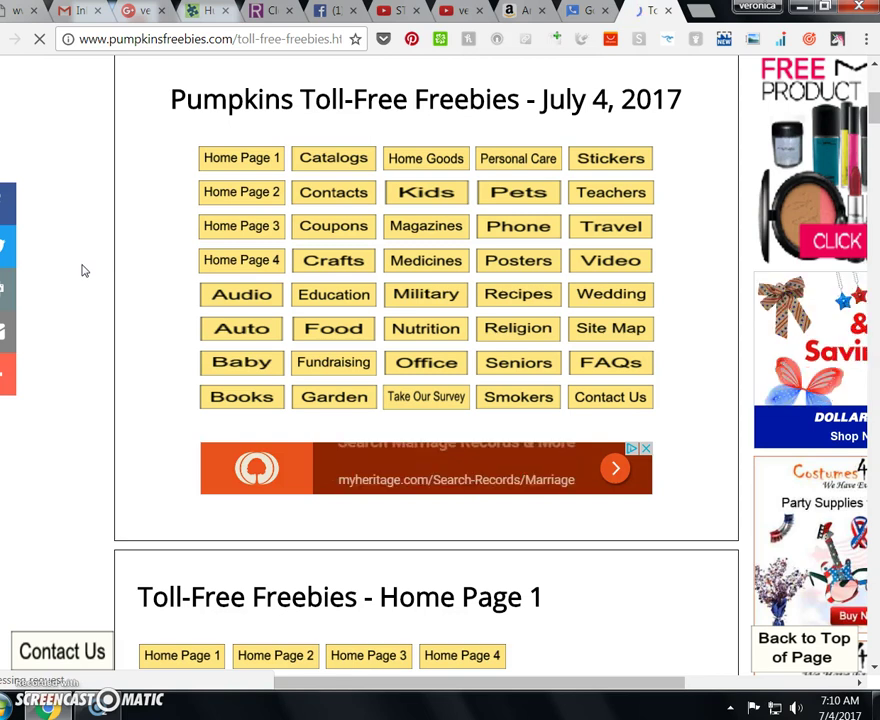
scroll(84, 270, "down", 5)
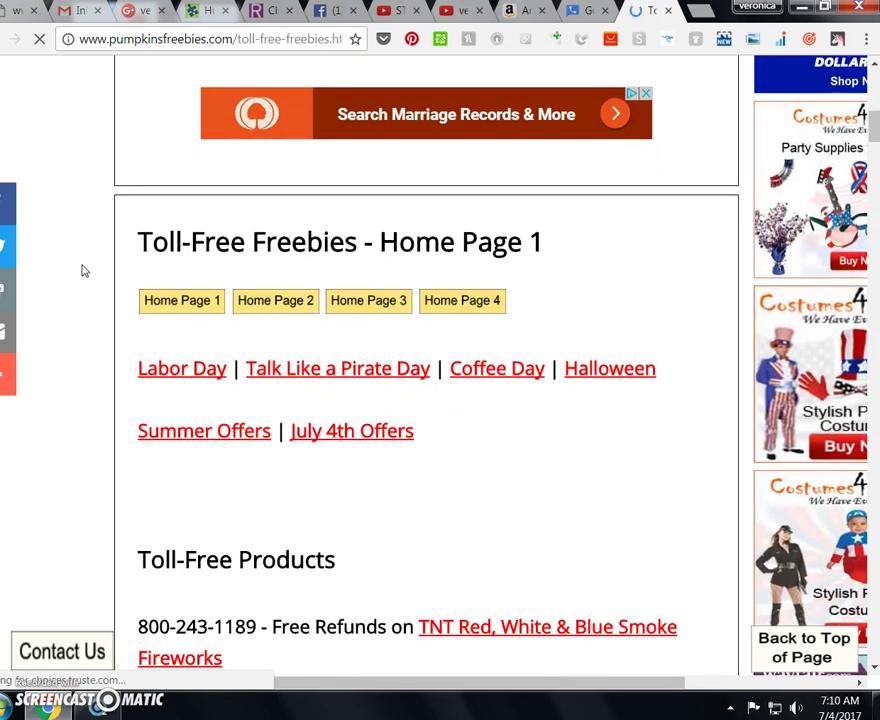
scroll(84, 270, "down", 6)
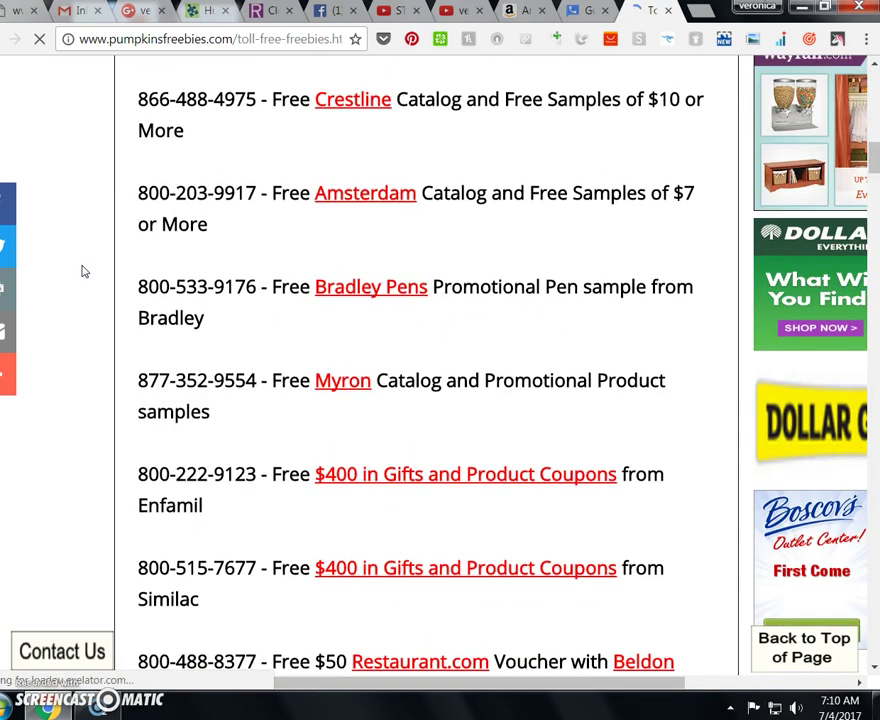
scroll(84, 270, "down", 5)
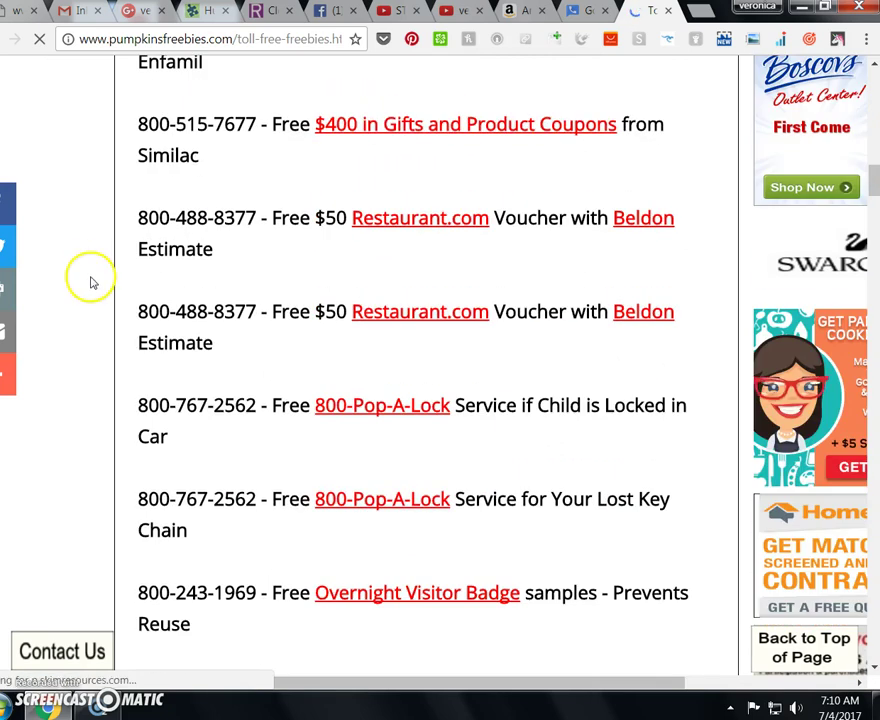
scroll(88, 274, "down", 2)
scroll(320, 310, "down", 1)
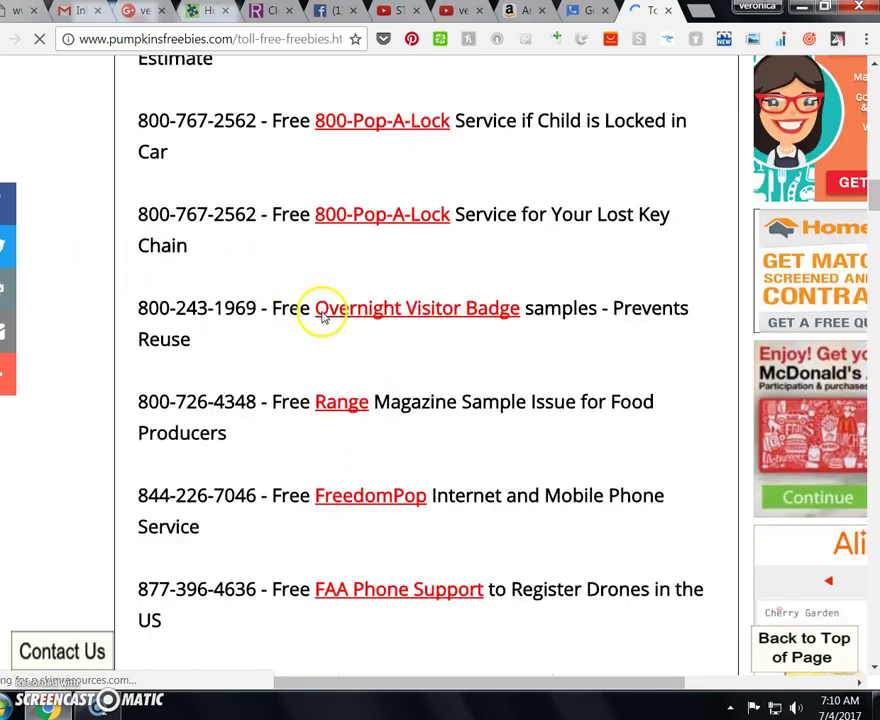
scroll(410, 309, "down", 1)
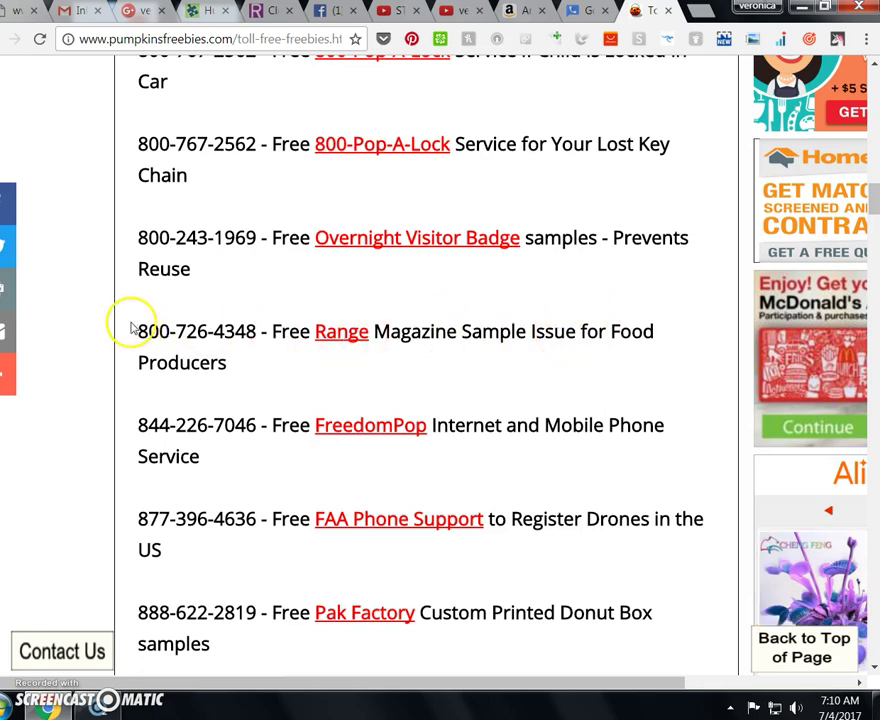
Step: Start a new Google Voice call and set the Range magazine toll-free number from the freebies list as its recipient
left_click_drag(138, 330, 254, 330)
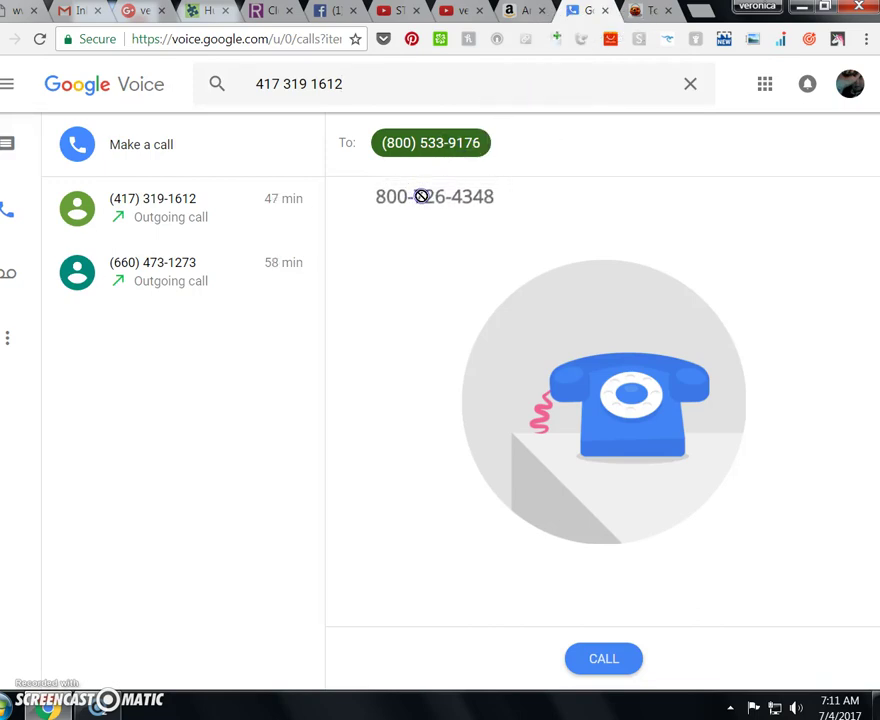
left_click_drag(421, 196, 110, 148)
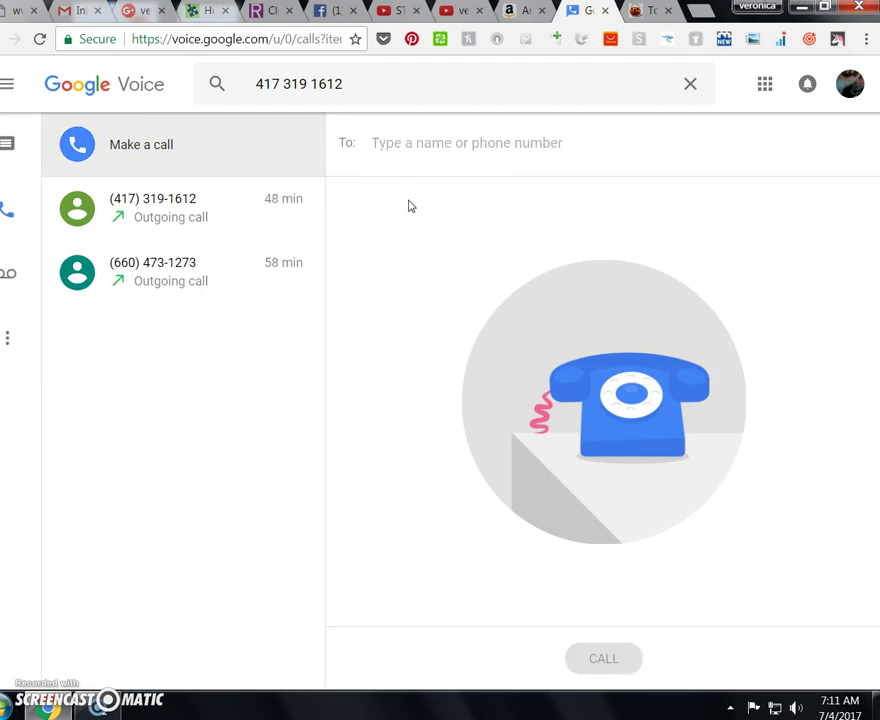
left_click(643, 12)
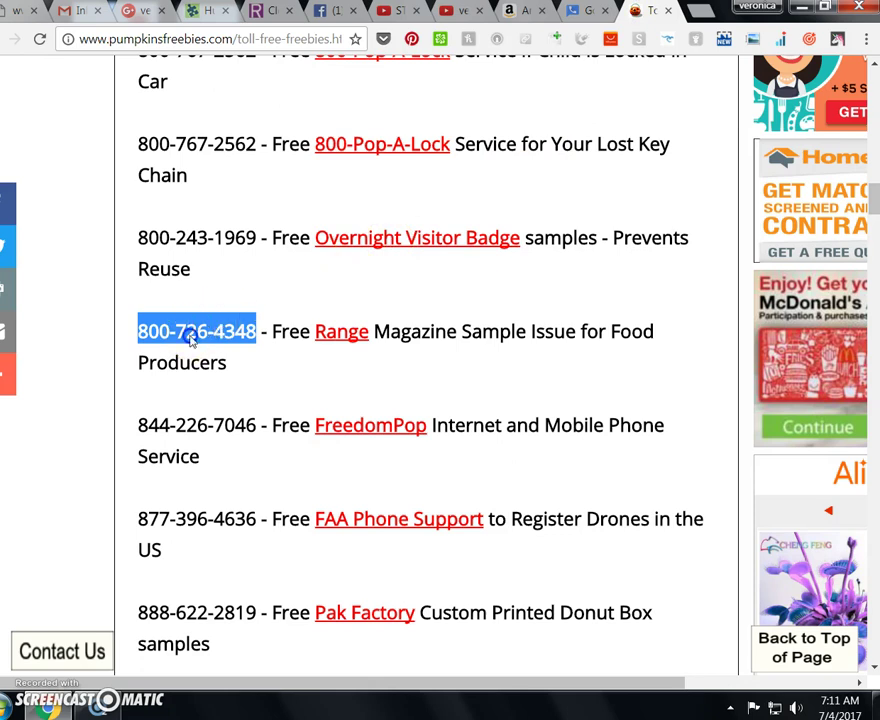
left_click_drag(190, 340, 428, 146)
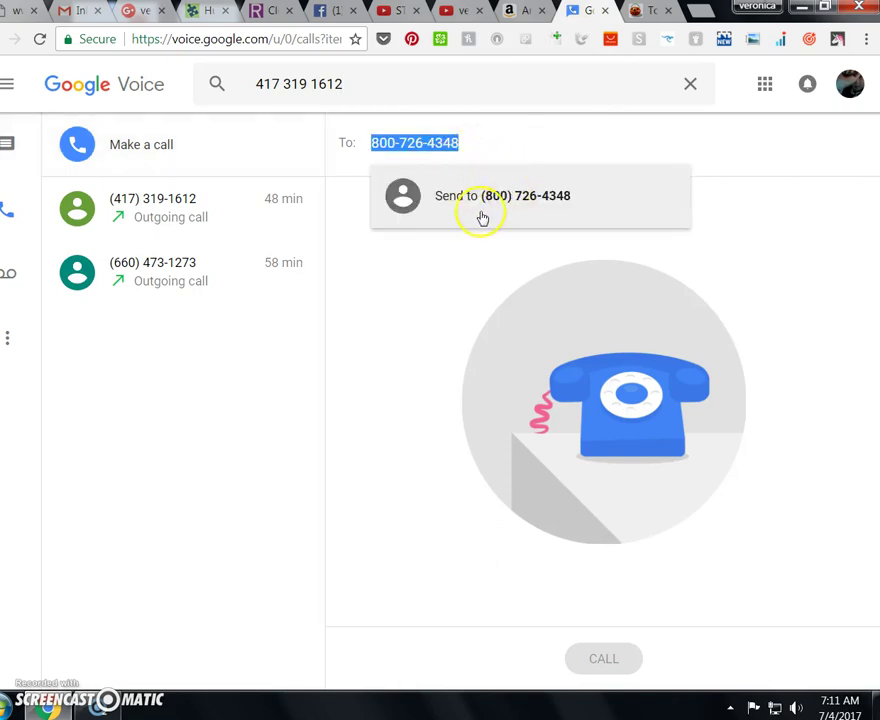
left_click(478, 198)
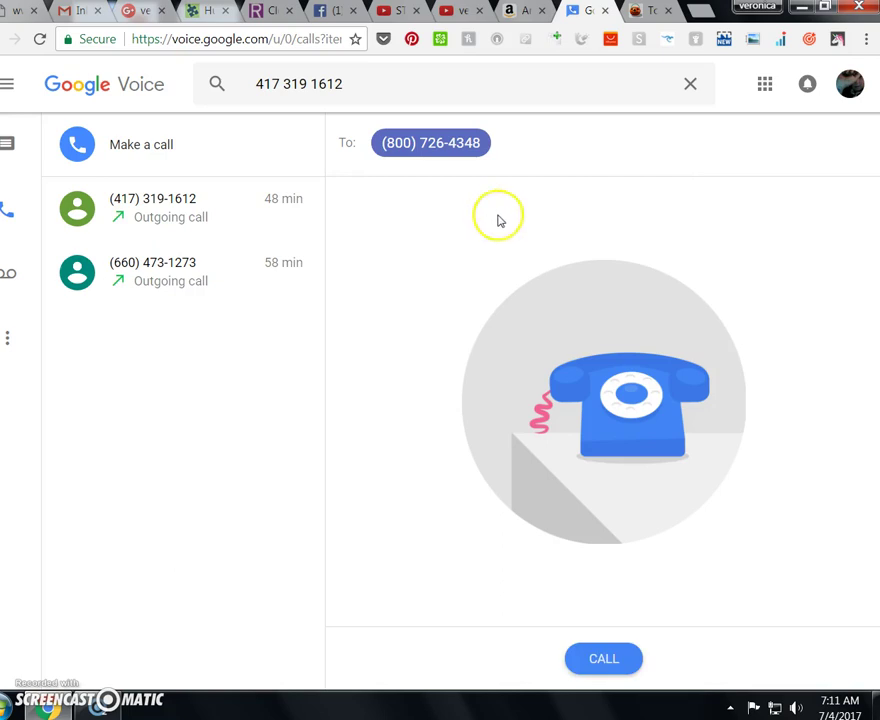
Step: Place the call to the Range magazine number, connecting through Phone 2
left_click(600, 661)
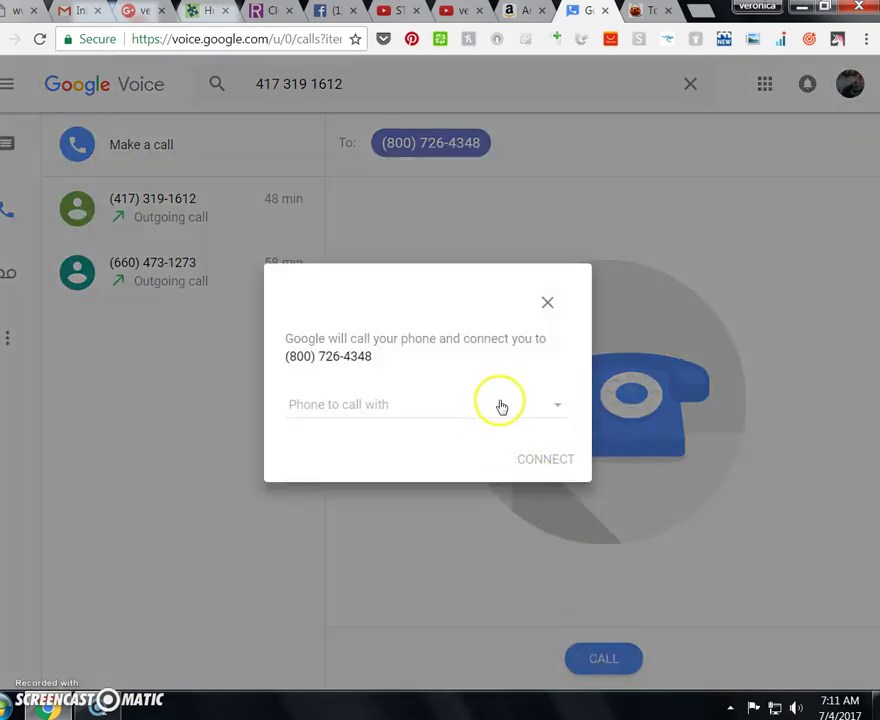
left_click(556, 406)
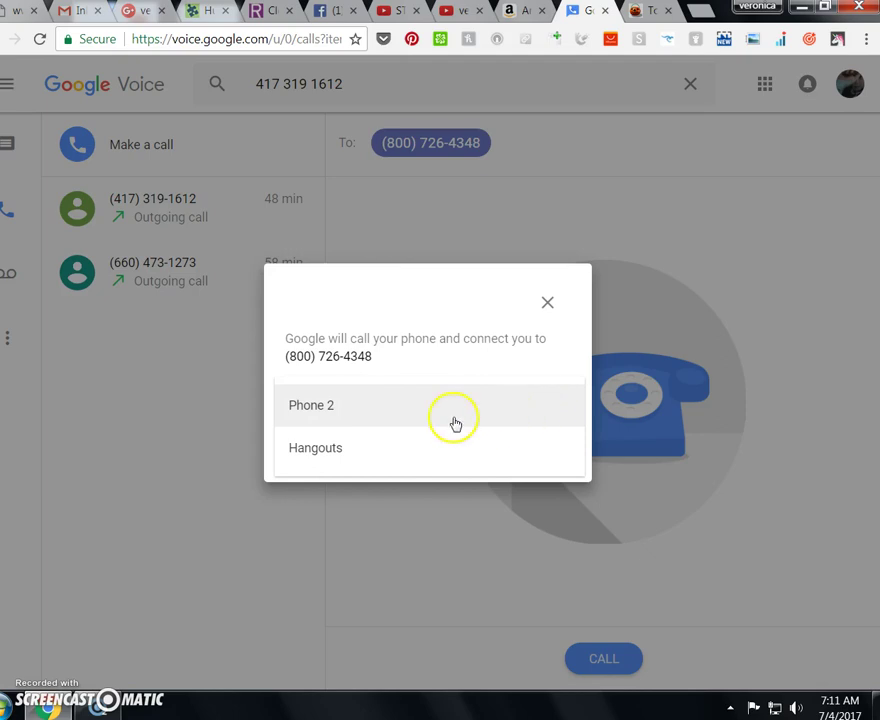
left_click(361, 405)
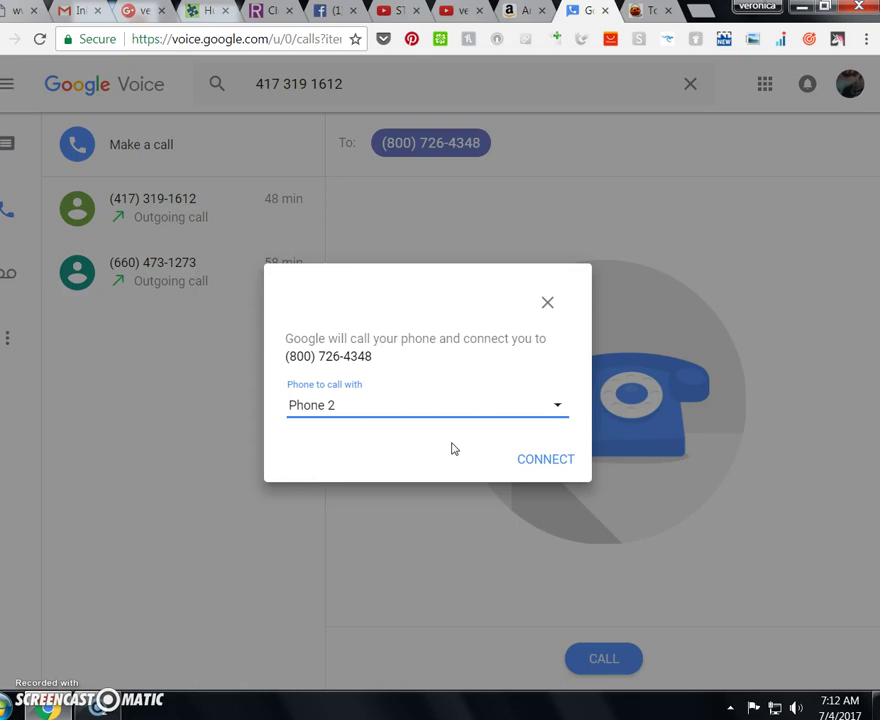
left_click(546, 459)
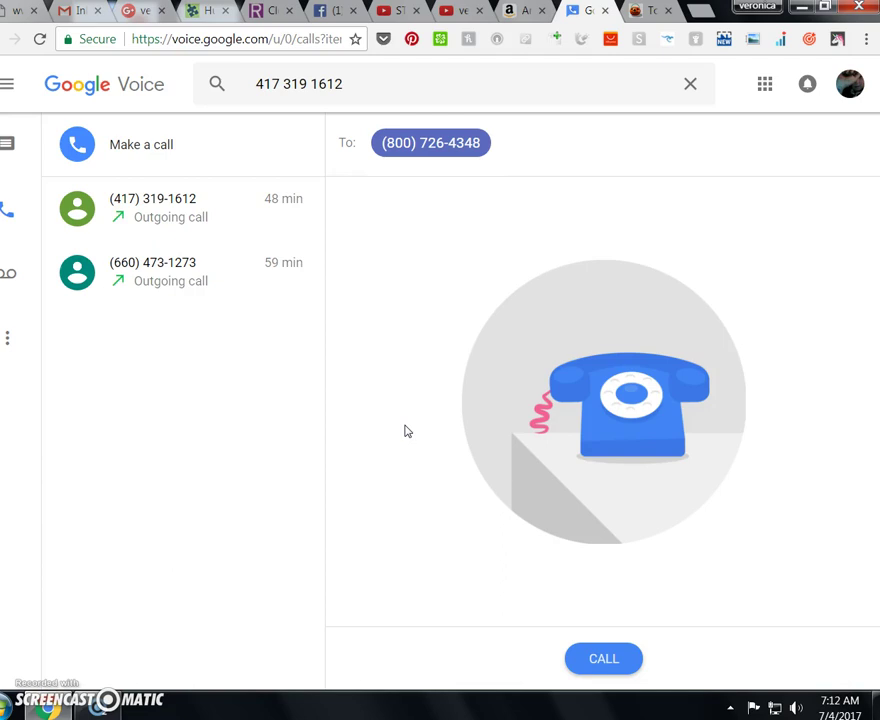
Step: Return to the Pumpkins Freebies page and examine the remaining Toll-Free Products offers after Range magazine and the start of the Toll-Free Calls list
left_click(645, 11)
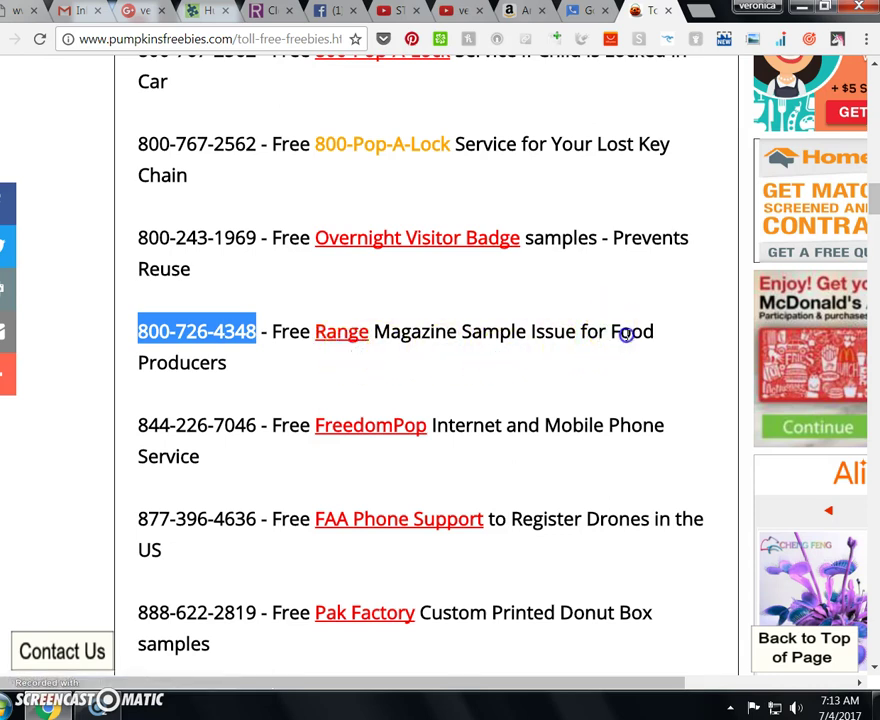
left_click_drag(626, 336, 654, 365)
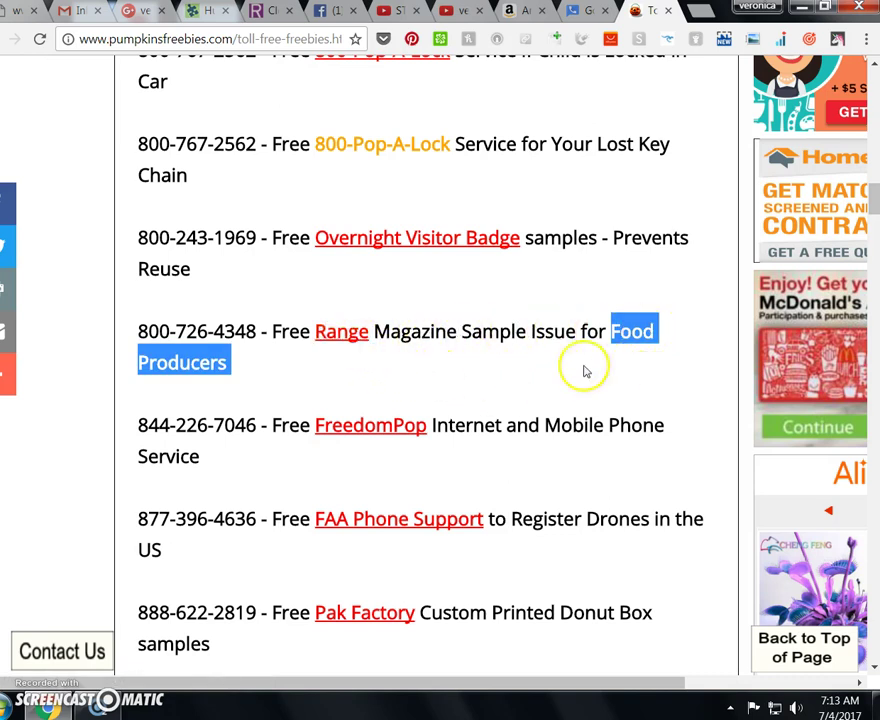
scroll(507, 397, "down", 2)
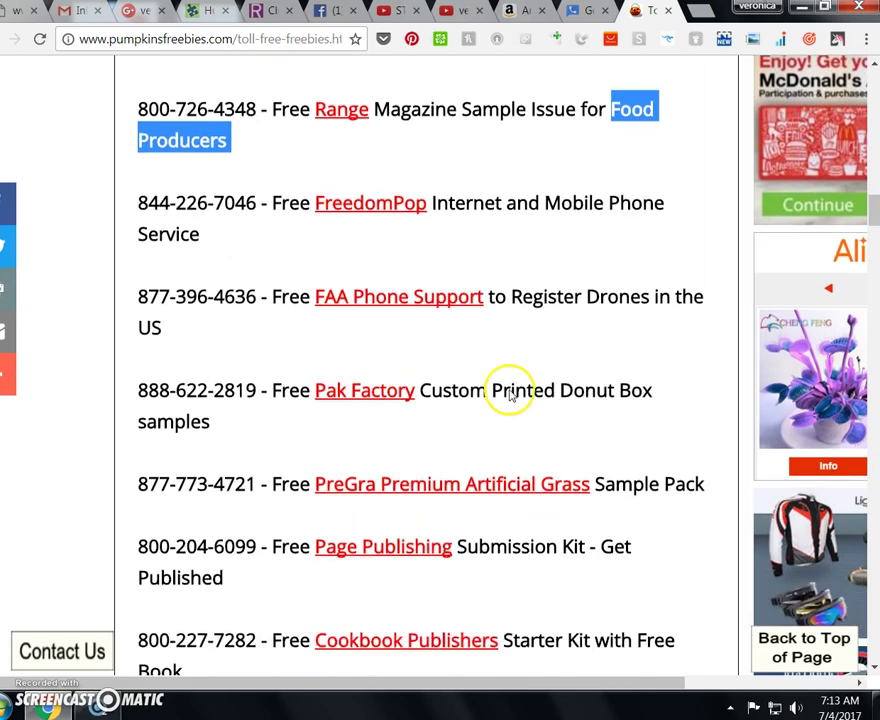
scroll(508, 395, "down", 3)
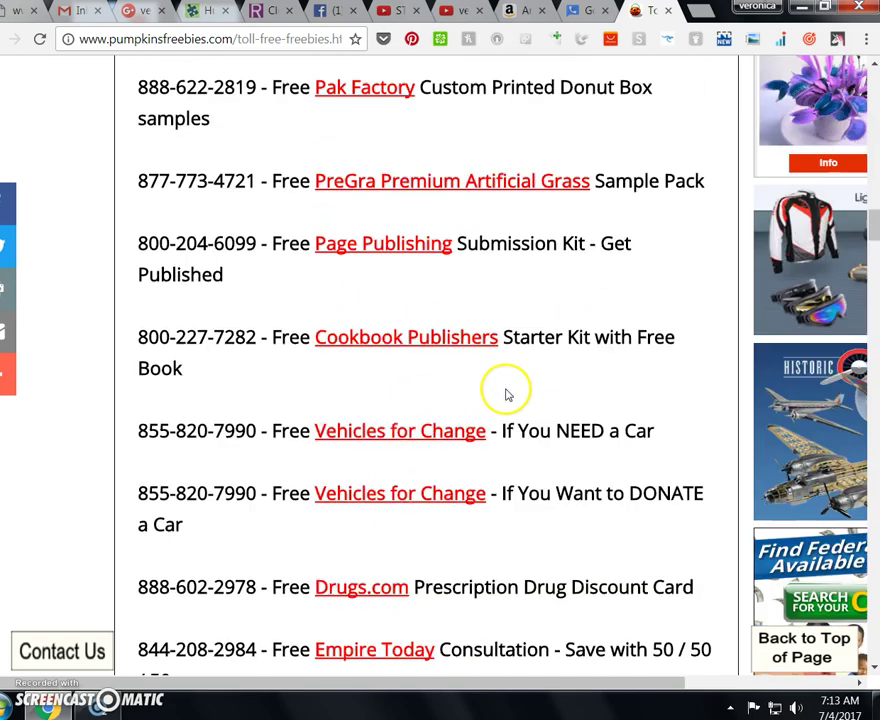
scroll(507, 393, "down", 1)
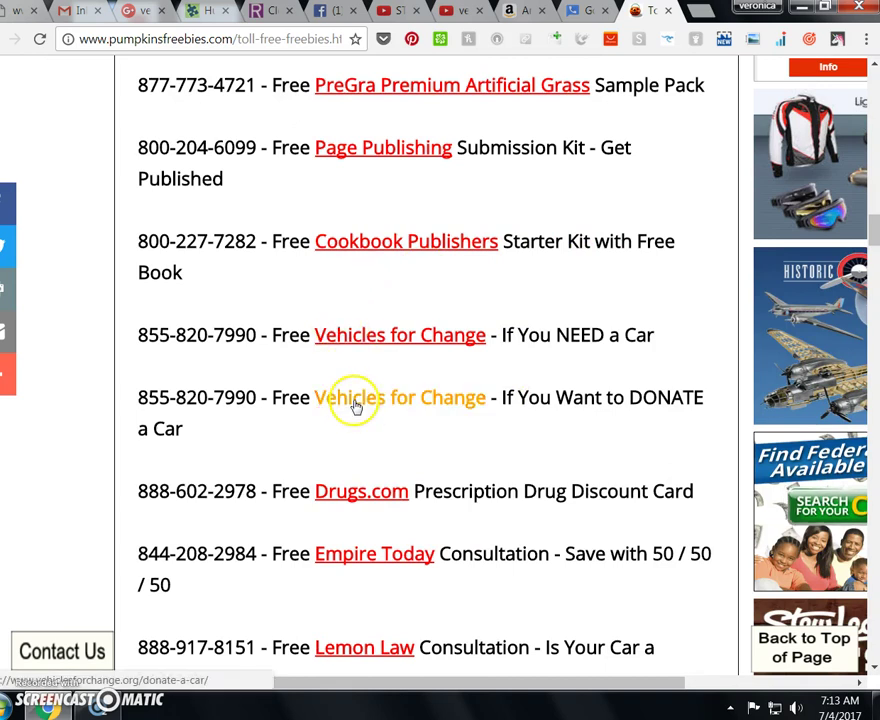
scroll(355, 407, "down", 4)
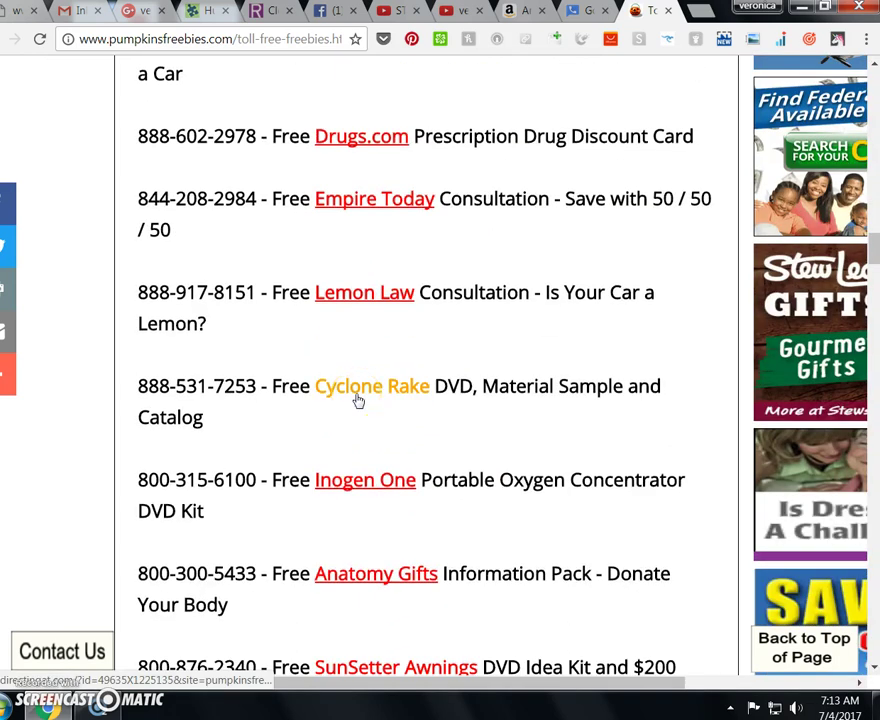
scroll(360, 398, "down", 4)
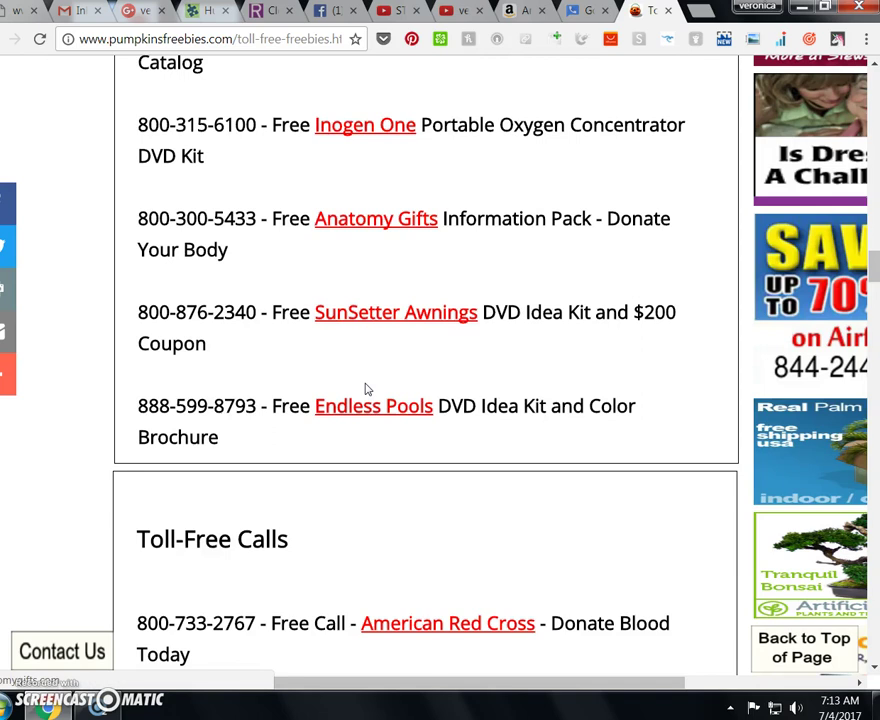
scroll(366, 389, "down", 3)
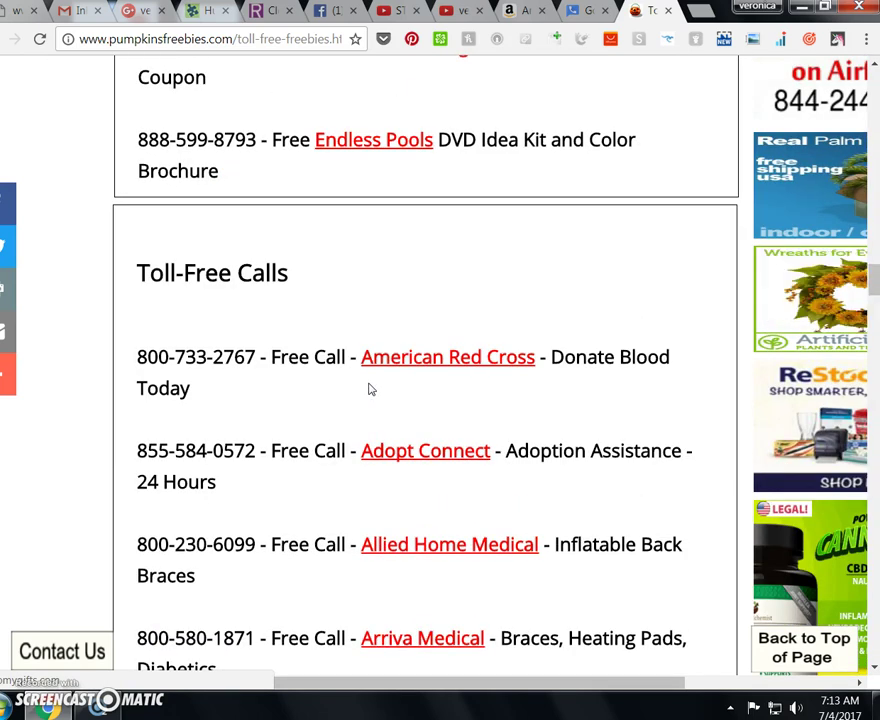
scroll(370, 389, "down", 2)
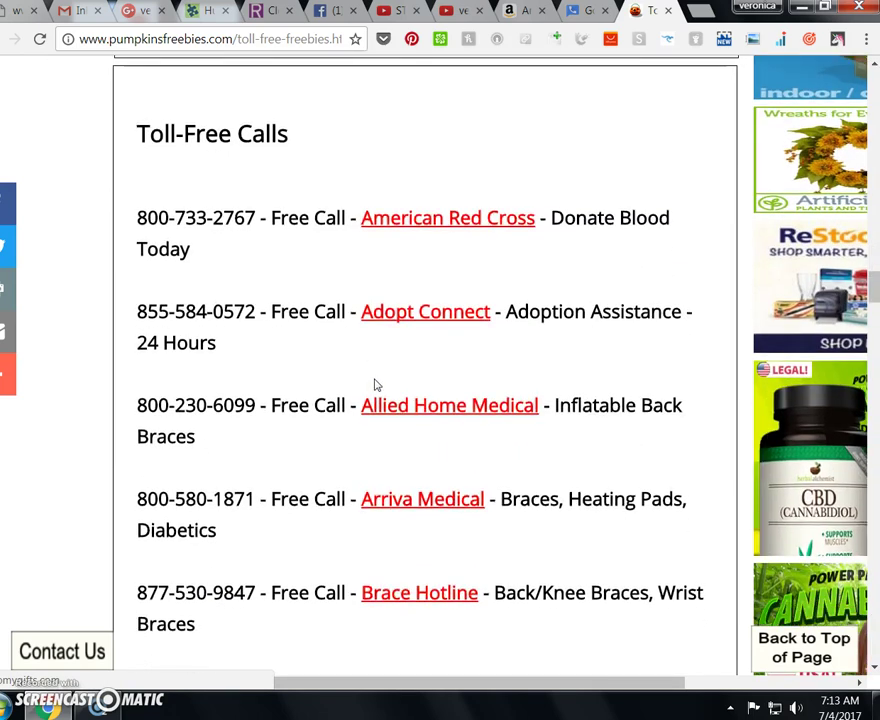
left_click(338, 456)
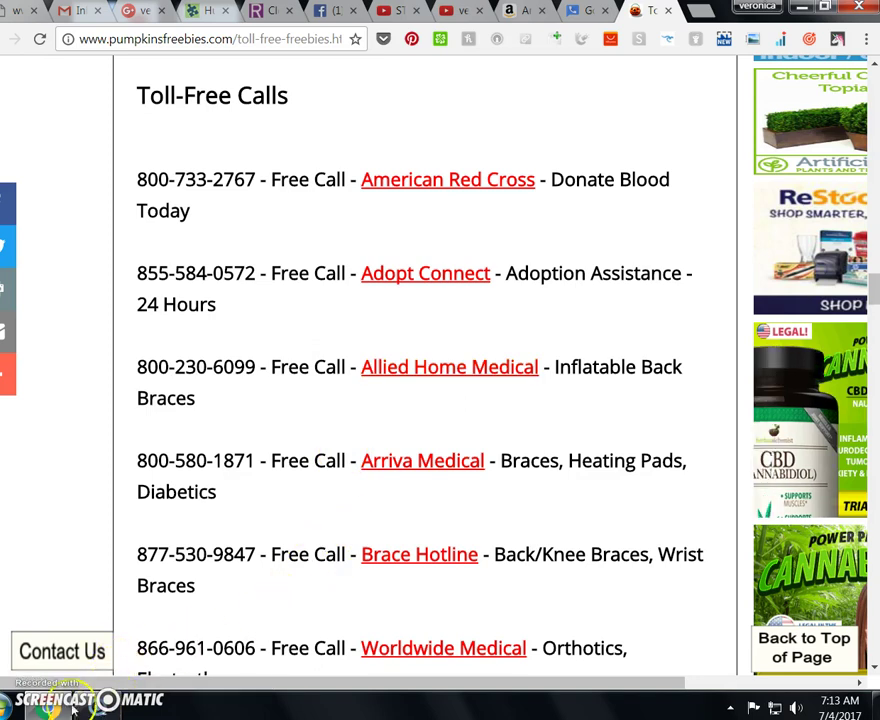